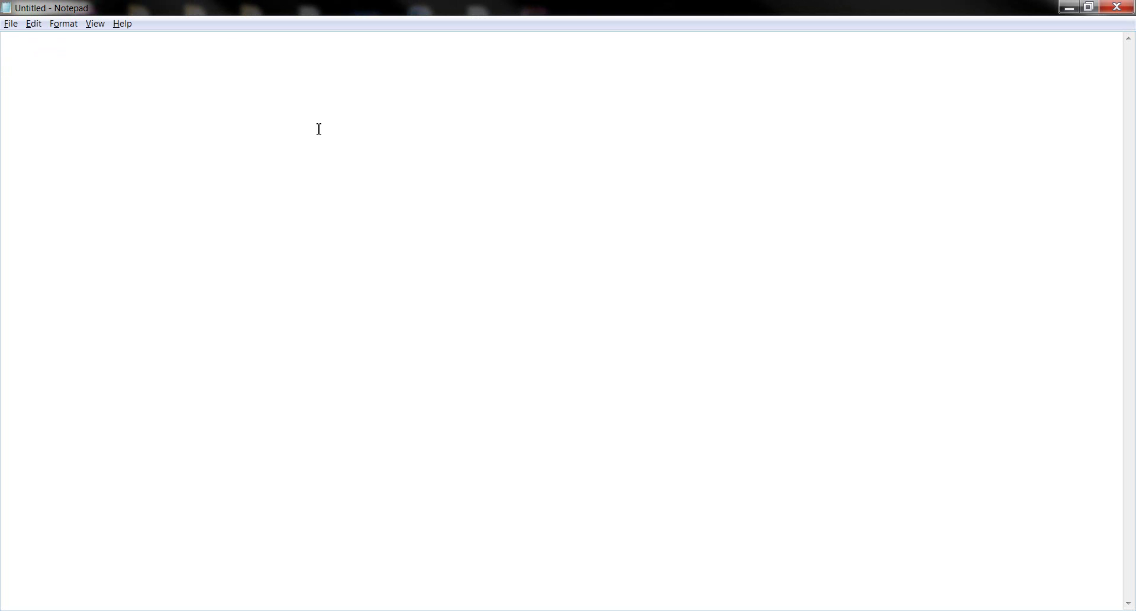
Delete the trial Alt-code symbols (Σ, Г and the stray bullets) until the Notepad page is blank
text(Г•)
key(BackSpace)
key(alt)
key(alt)
key(BackSpace)
text(•)
key(BackSpace)
key(alt)
key(alt)
key(alt)
key(alt)
text(•)
key(BackSpace)
key(ctrl+z)
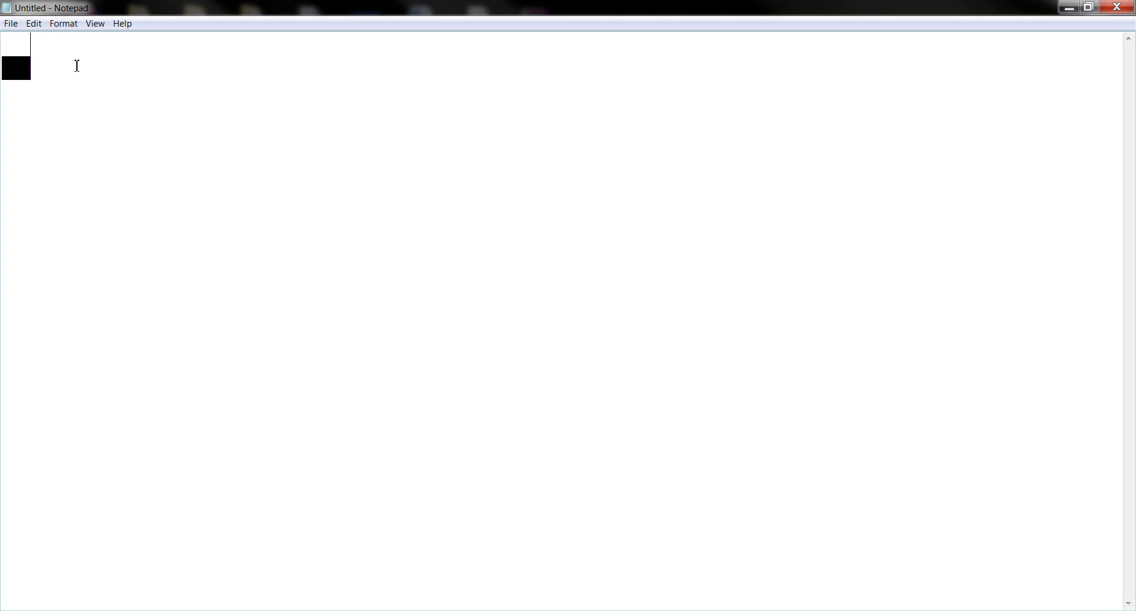
key(ctrl+z)
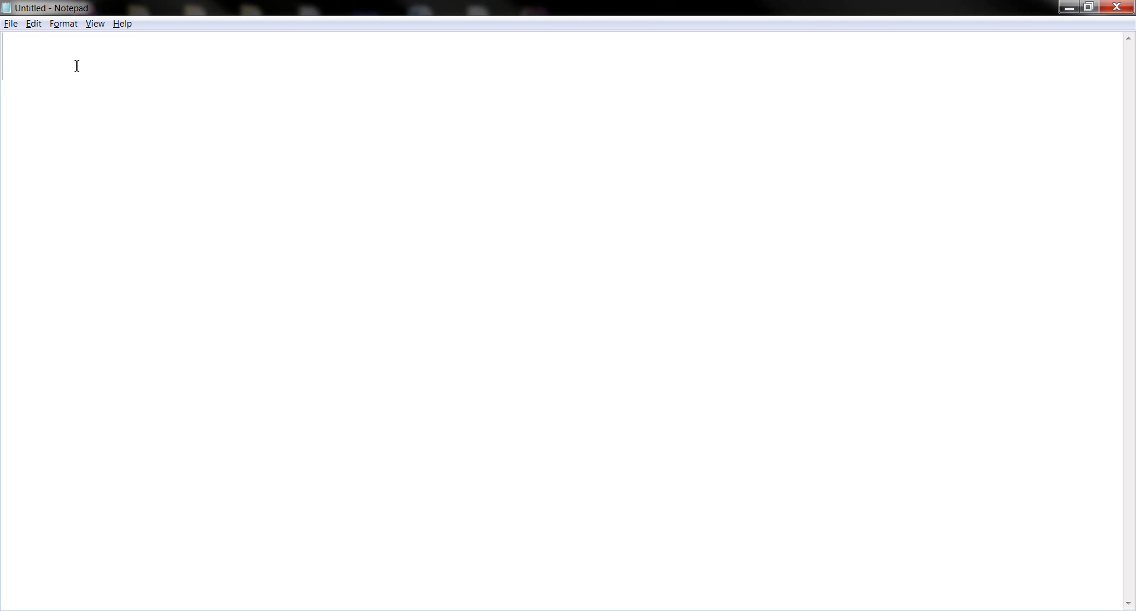
key(ctrl+z)
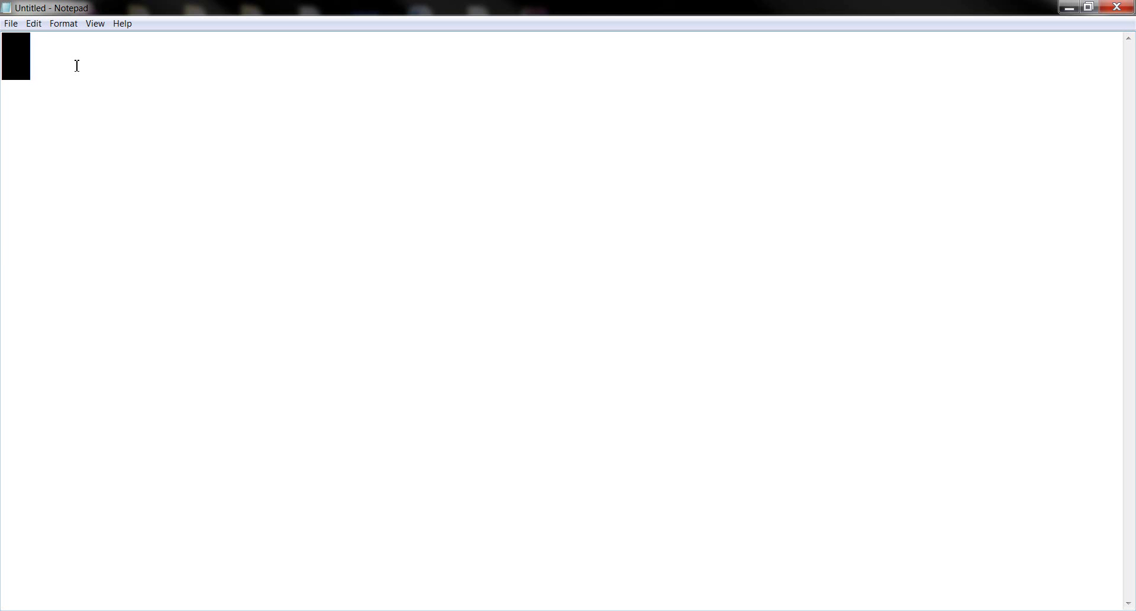
key(ctrl+z)
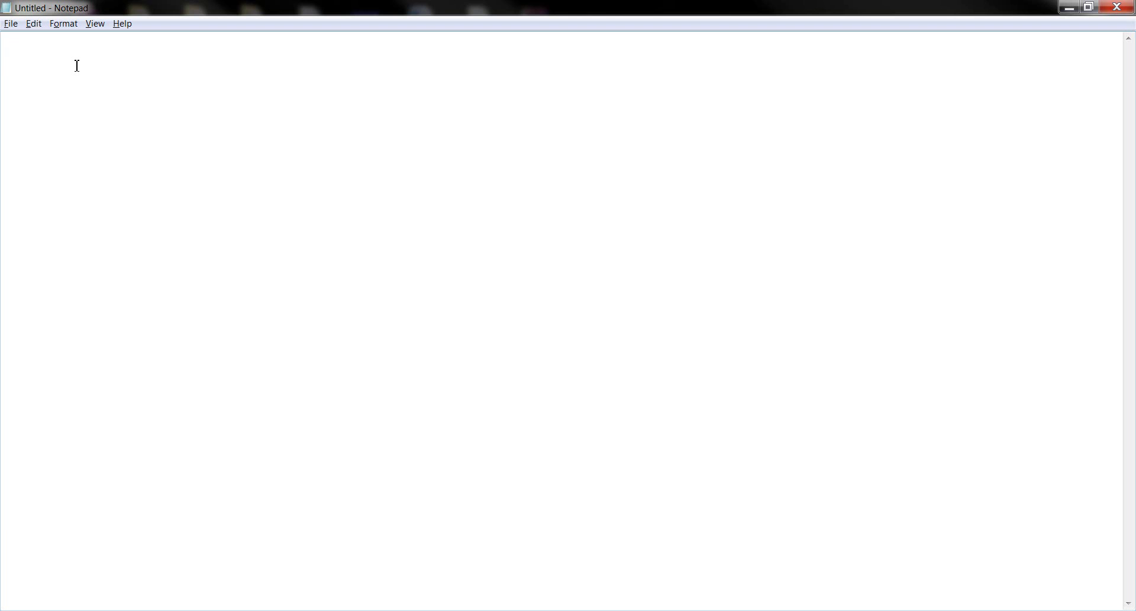
Type a trial line of Alt-code symbols beginning with ╡L:├1Hbσ
text(i)
key(BackSpace)
text(╡)
text(L:)
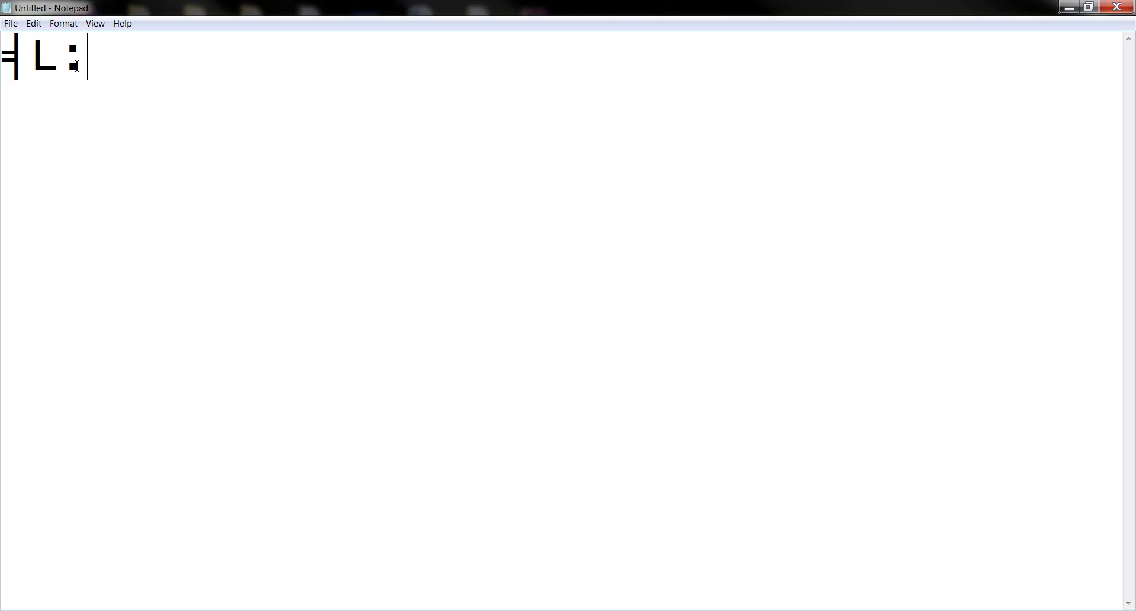
text(├)
text(1)
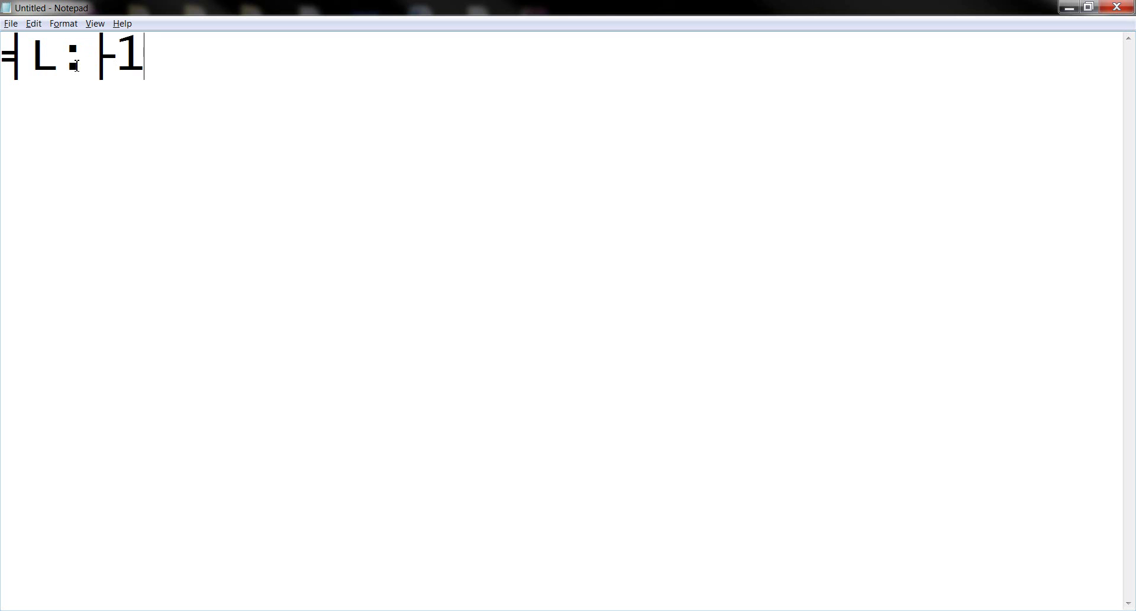
text(H)
text(b)
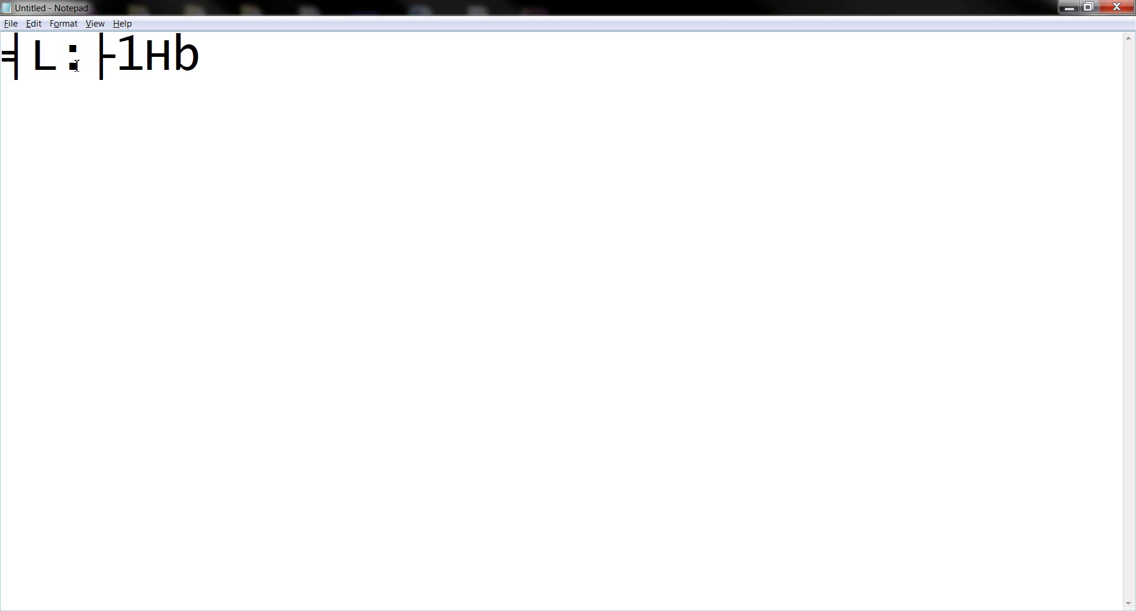
text(σ)
key(alt)
key(alt)
text(ß)
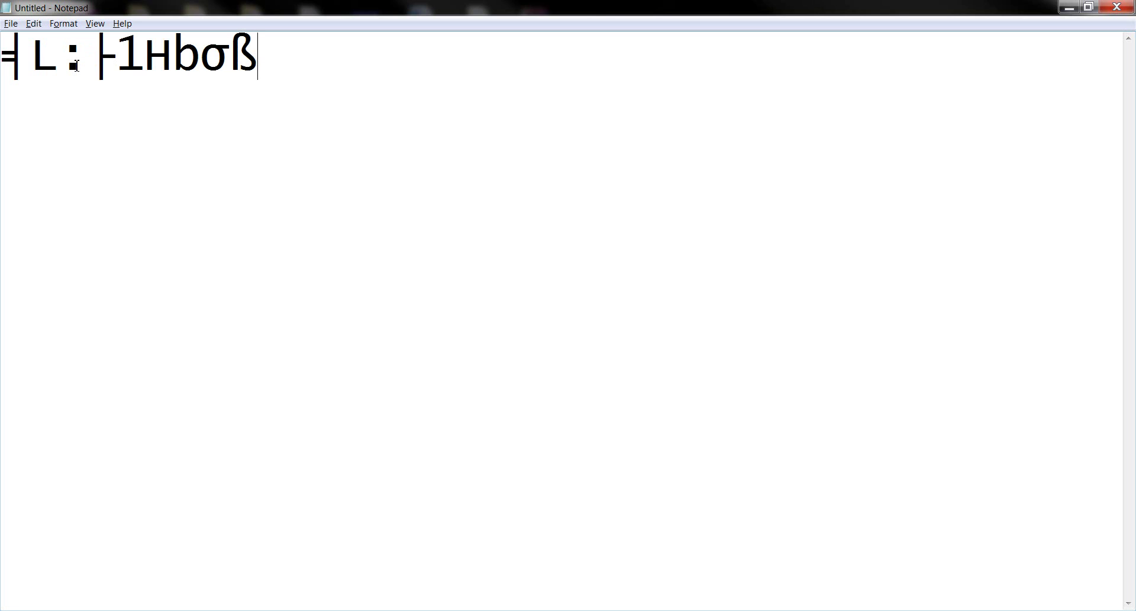
text(Γ)
text(σ)
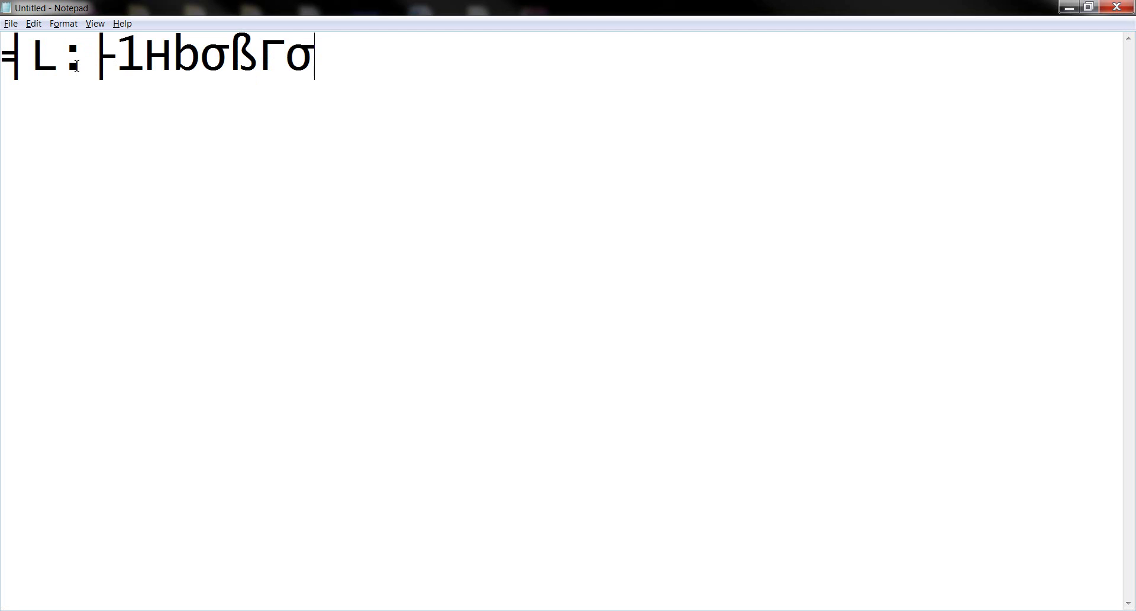
text(δ)
text(╚)
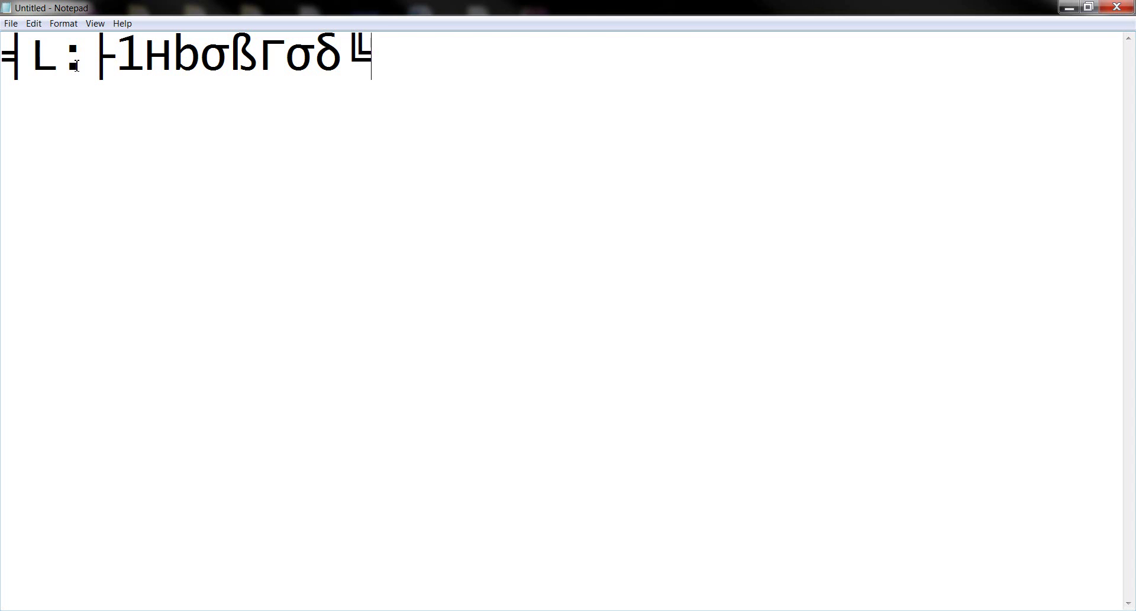
text(Ä)
text(é7)
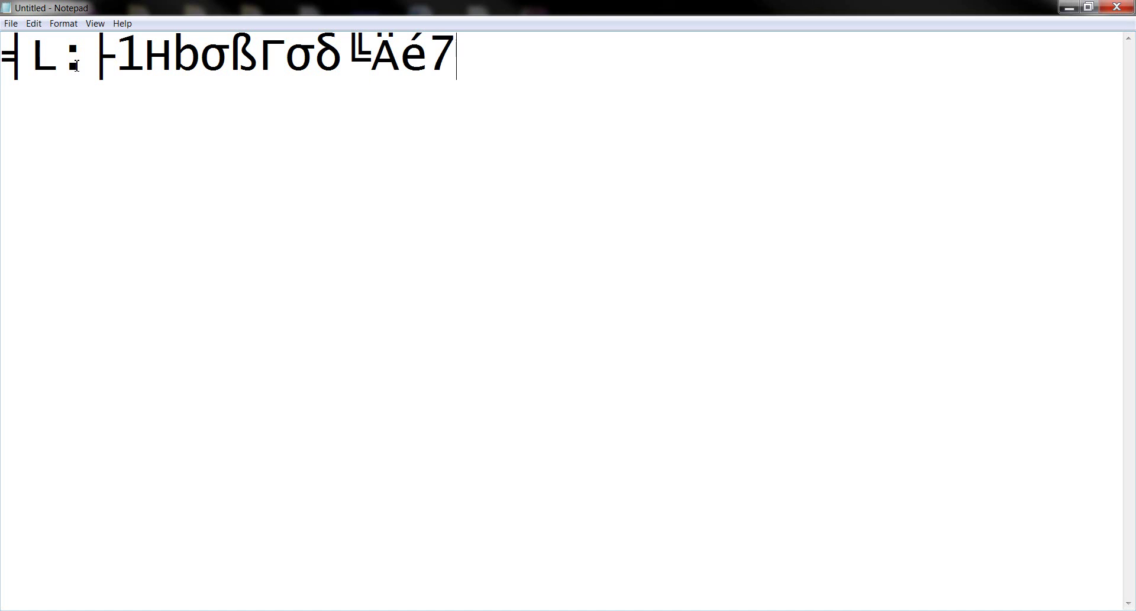
text(Üú_1)
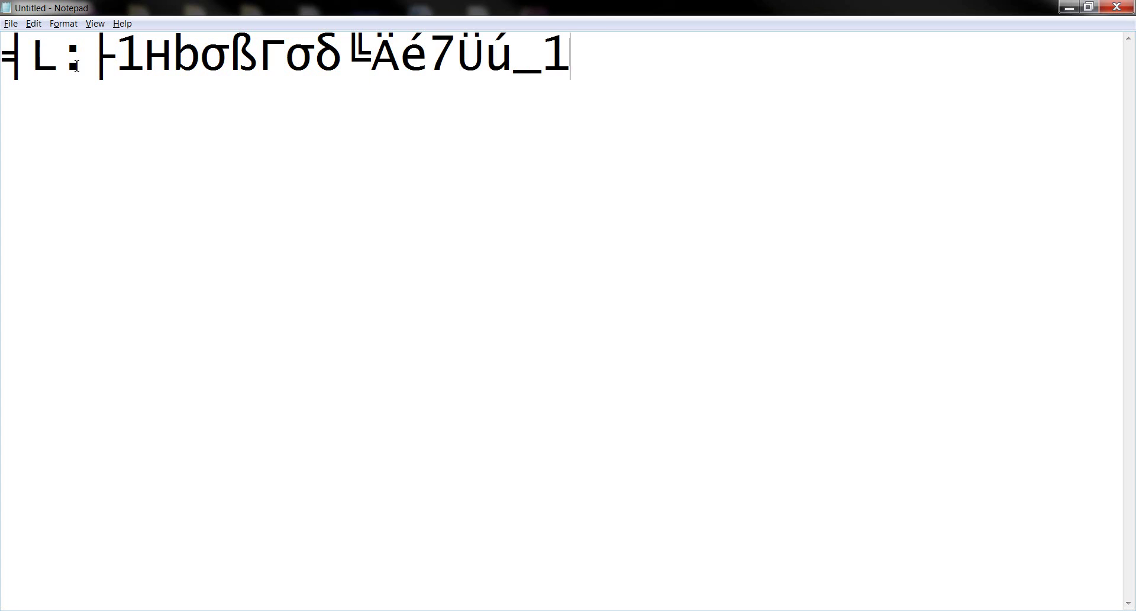
text(14)
Erase everything after the first four symbols, ╡L:├
key(BackSpace)
text(\)
key(BackSpace)
key(BackSpace)
key(BackSpace)
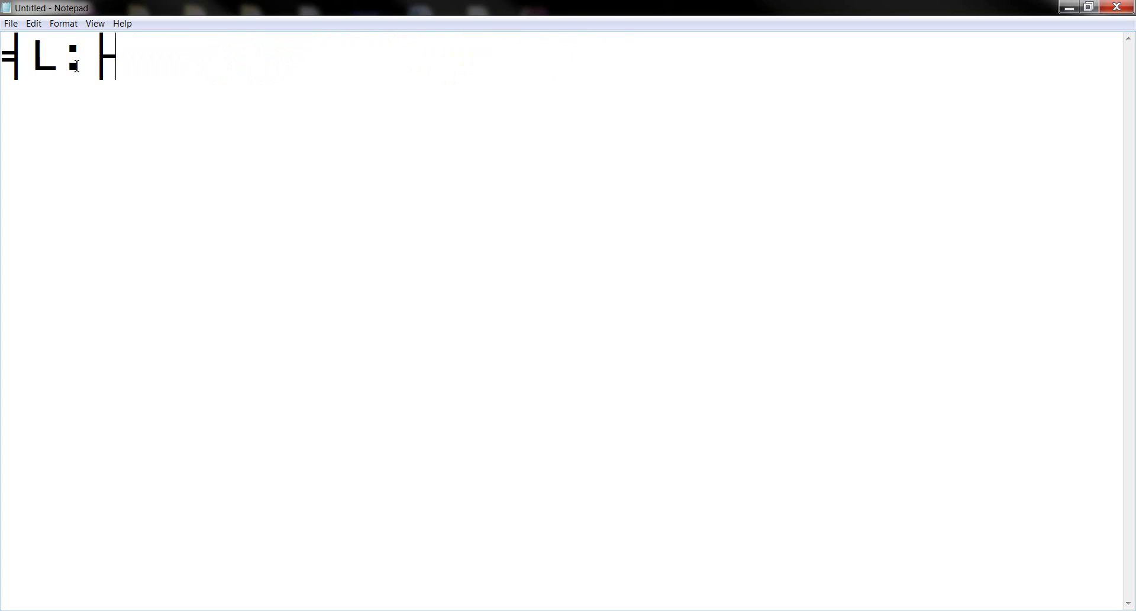
Clear the Notepad page, join the SkyWars server in Minecraft, and return to Notepad
key(BackSpace)
key(BackSpace)
key(BackSpace)
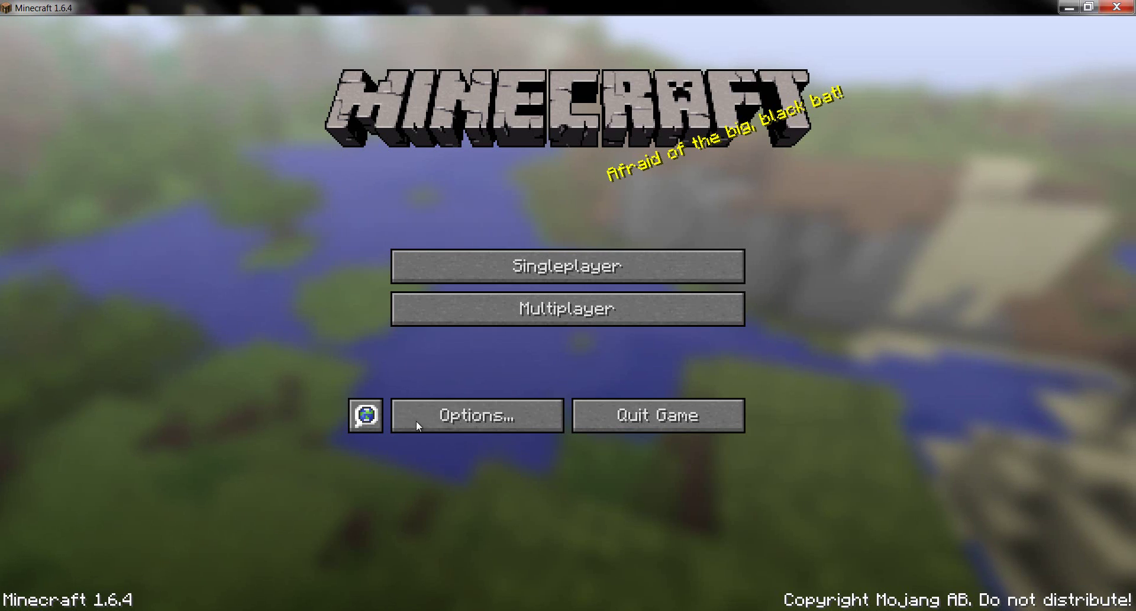
click(469, 317)
click(420, 378)
click(361, 534)
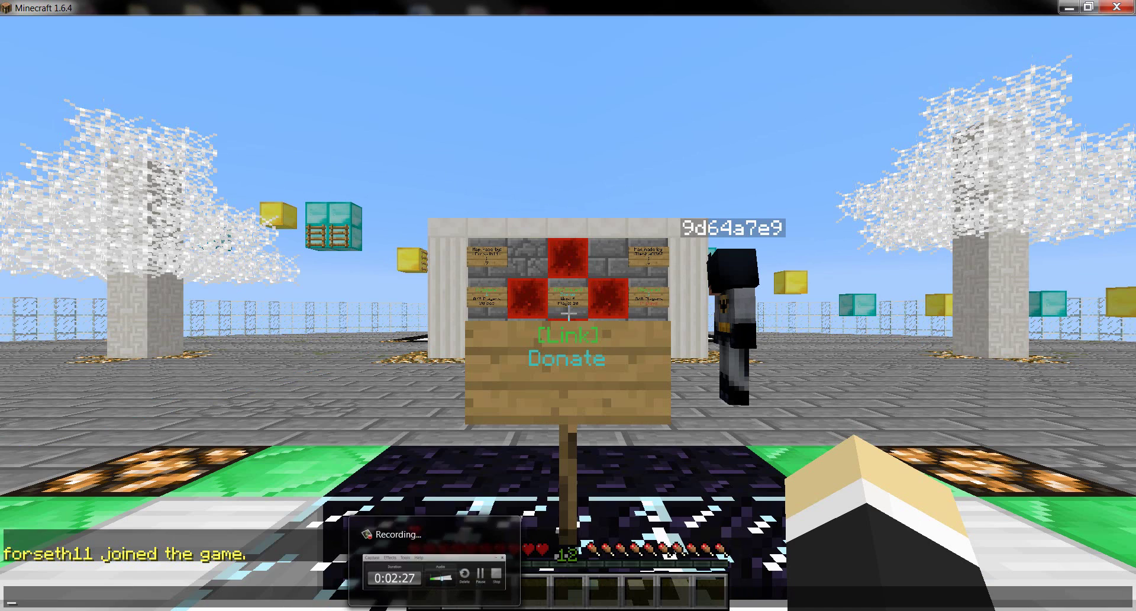
mouse_move(355, 605)
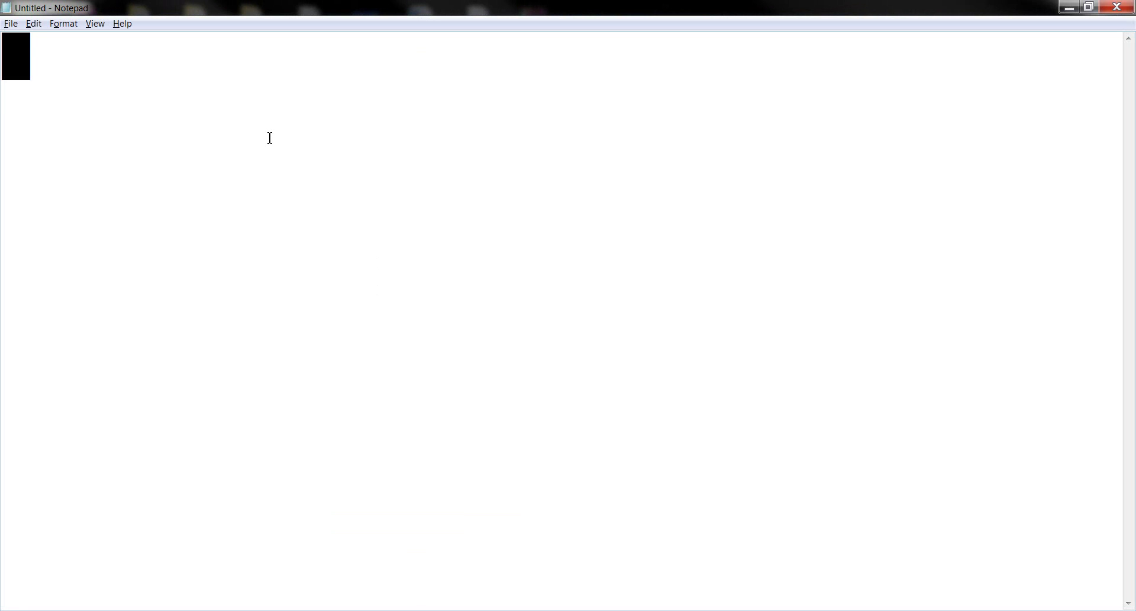
Type the ▄▀ block characters and delete the stray ¥ sign and extra block
text(a)
text(a)
text(¥)
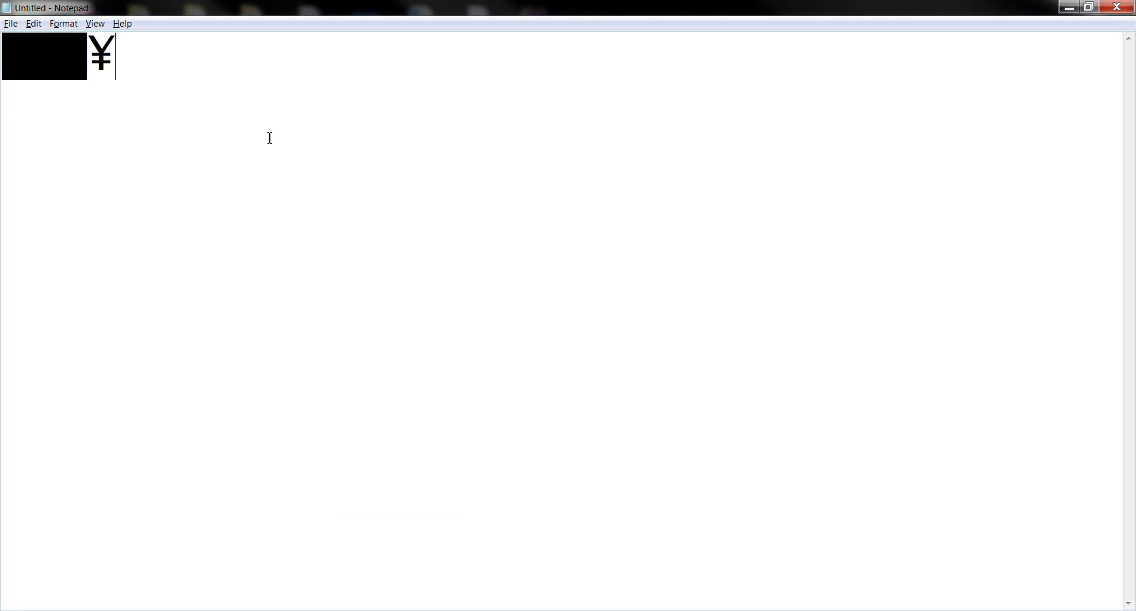
text(b)
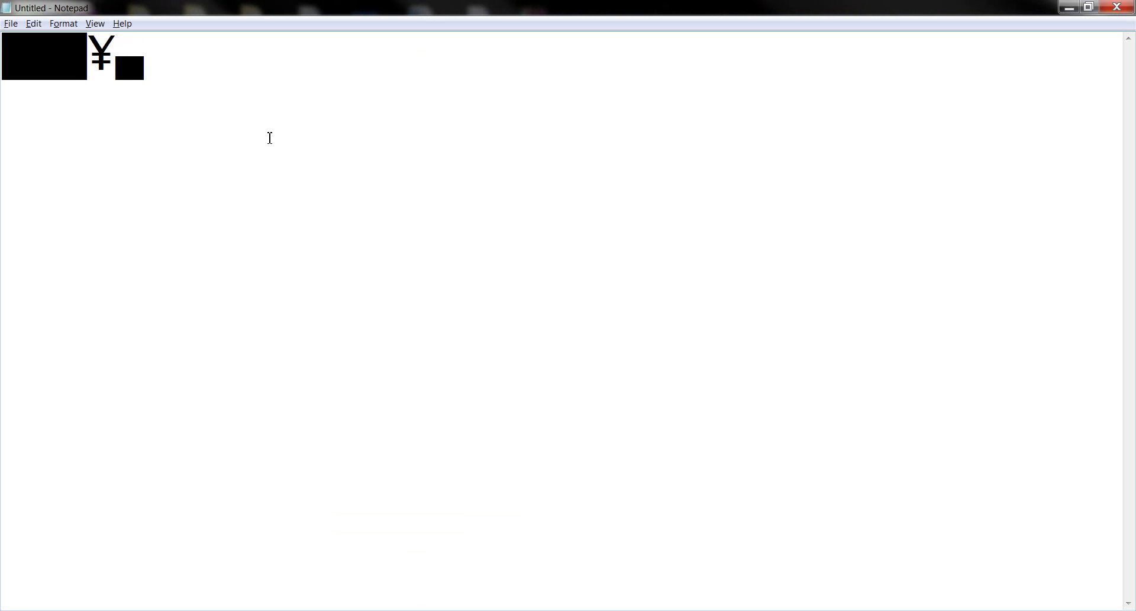
text(▀)
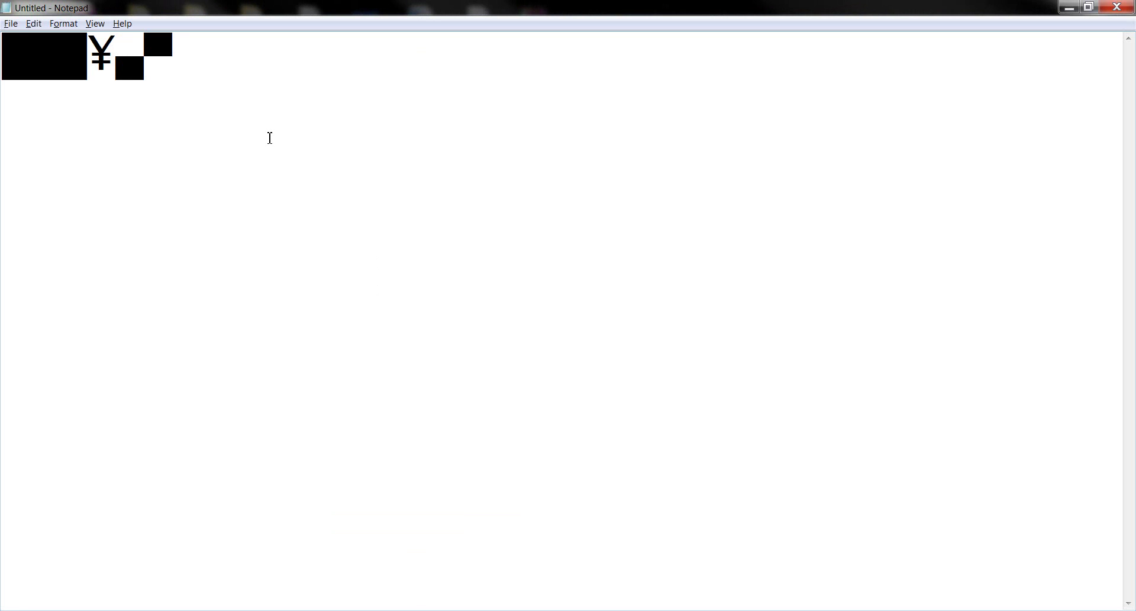
key(alt)
drag(117, 57, 3, 65)
key(BackSpace)
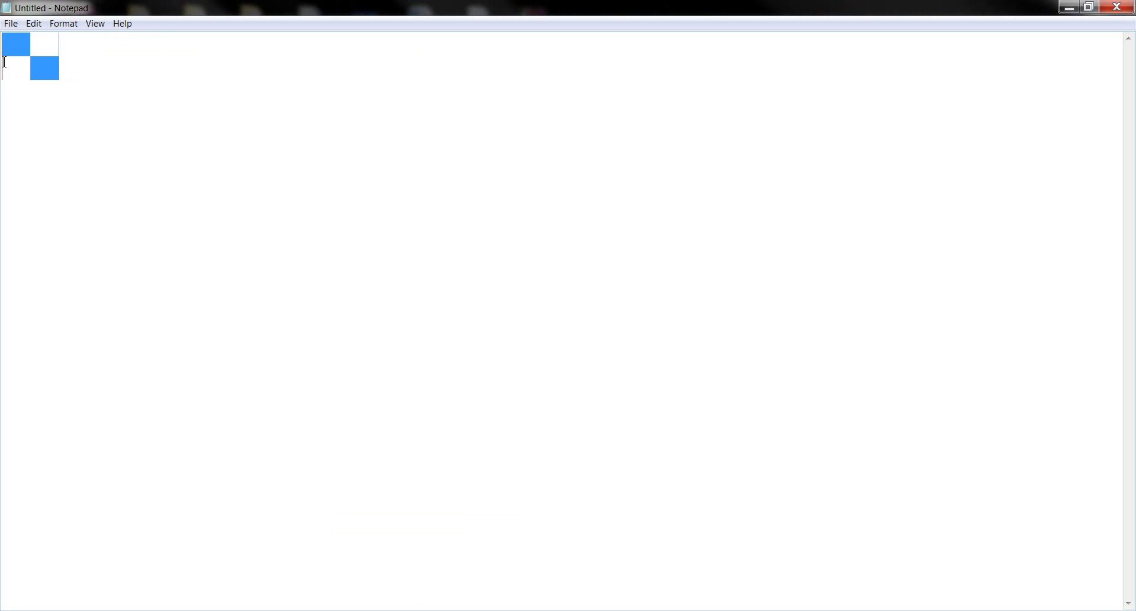
Repeat the copied ▄▀ pair across the line, trim the end, and select the whole row
key(ctrl+c)
click(101, 58)
key(ctrl+v)
key(ctrl+v)
key(ctrl+v)
key(ctrl+v)
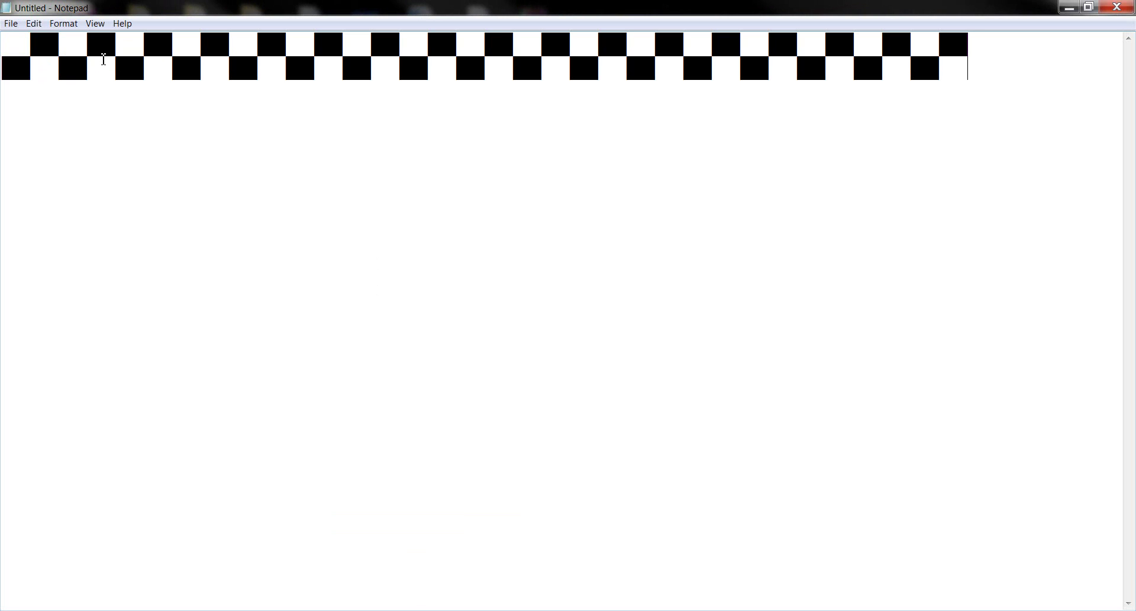
key(BackSpace)
key(BackSpace)
key(BackSpace)
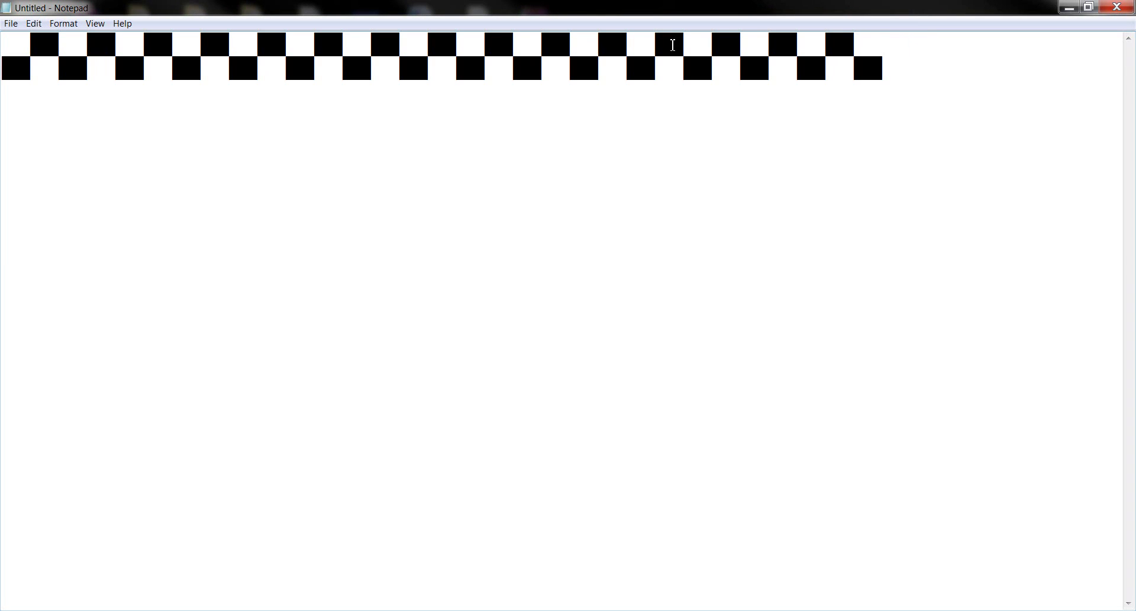
key(BackSpace)
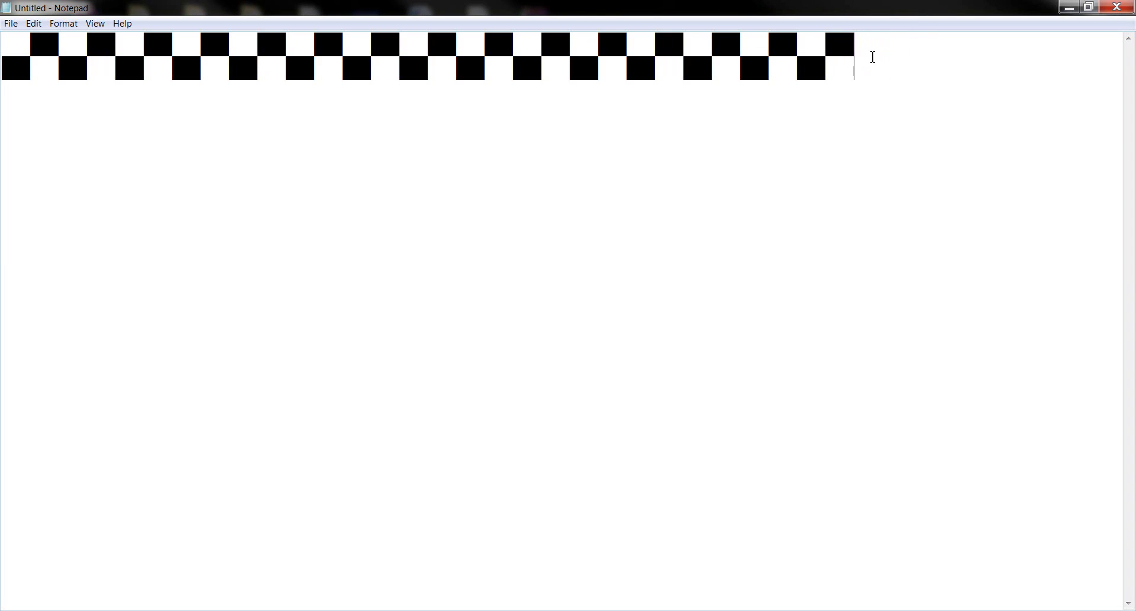
mouse_move(873, 56)
mouse_down()
mouse_move(6, 52)
mouse_move(7, 40)
mouse_up()
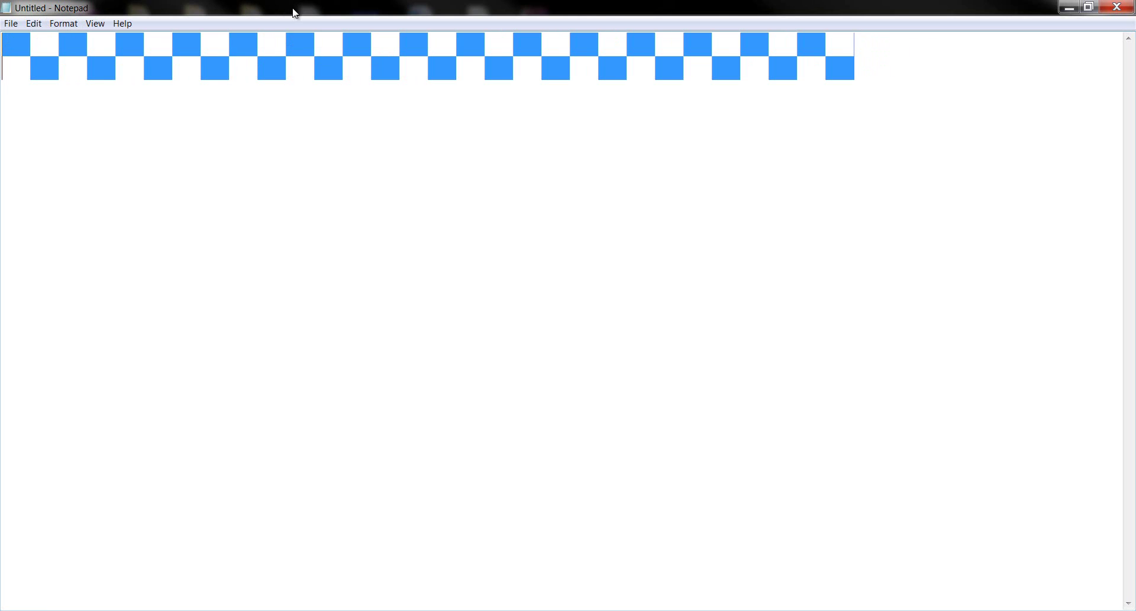
Paste the alternating block checkerboard row into the SkyWars server chat and send it
click(1069, 7)
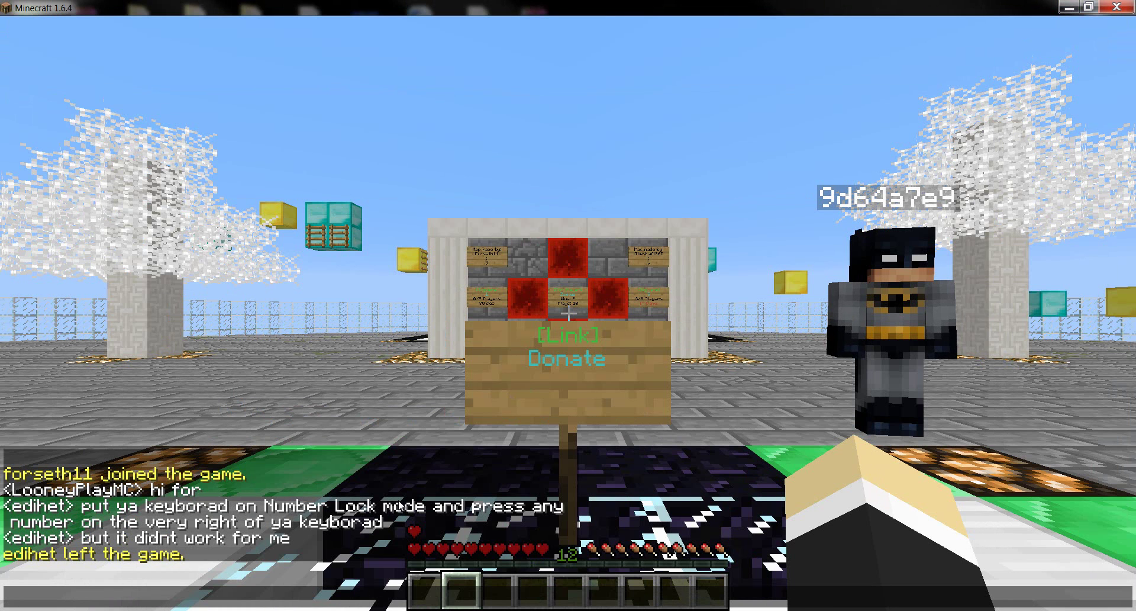
text(-_-_-_-_-_-_-_-_-_-_-_-_-_-_-_-_-_-_-_-_-_-_-_)
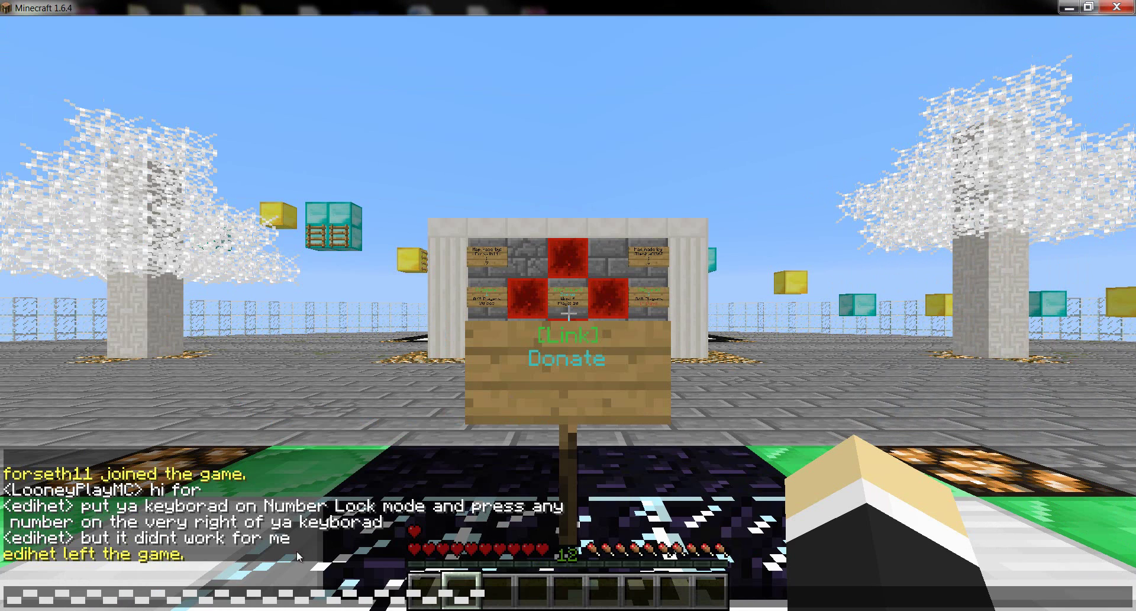
key(Return)
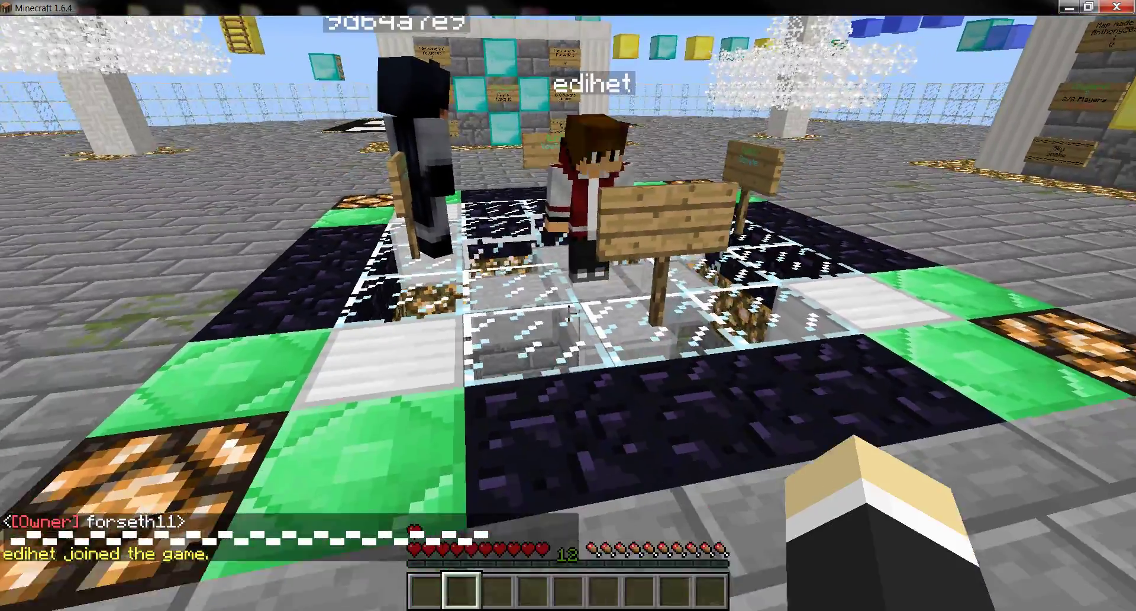
Walk back and forth beside the glass platform
key(s)
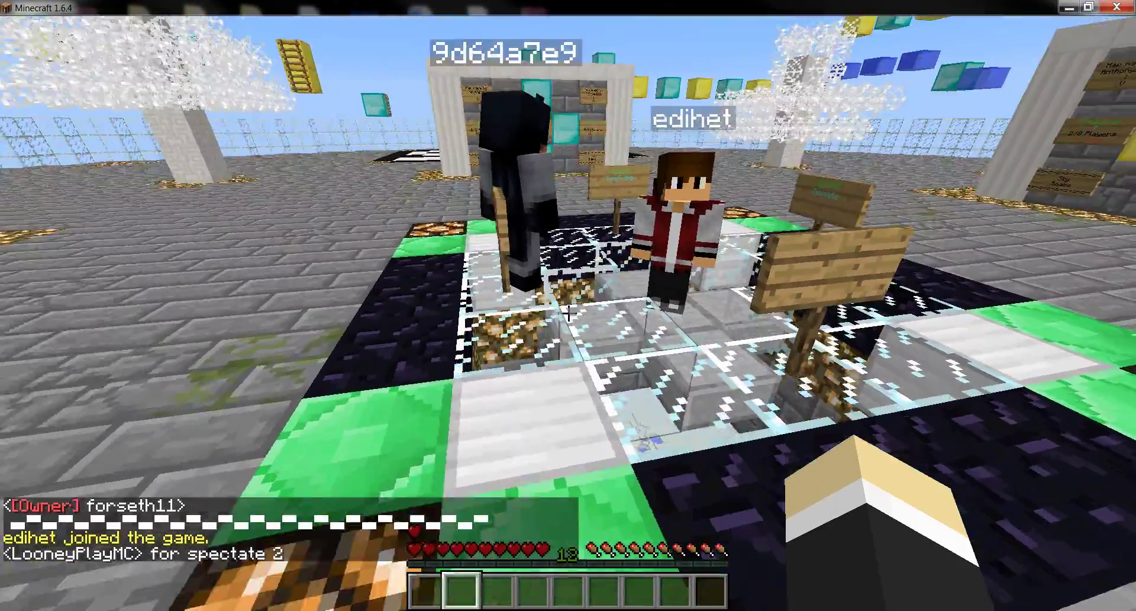
key(w)
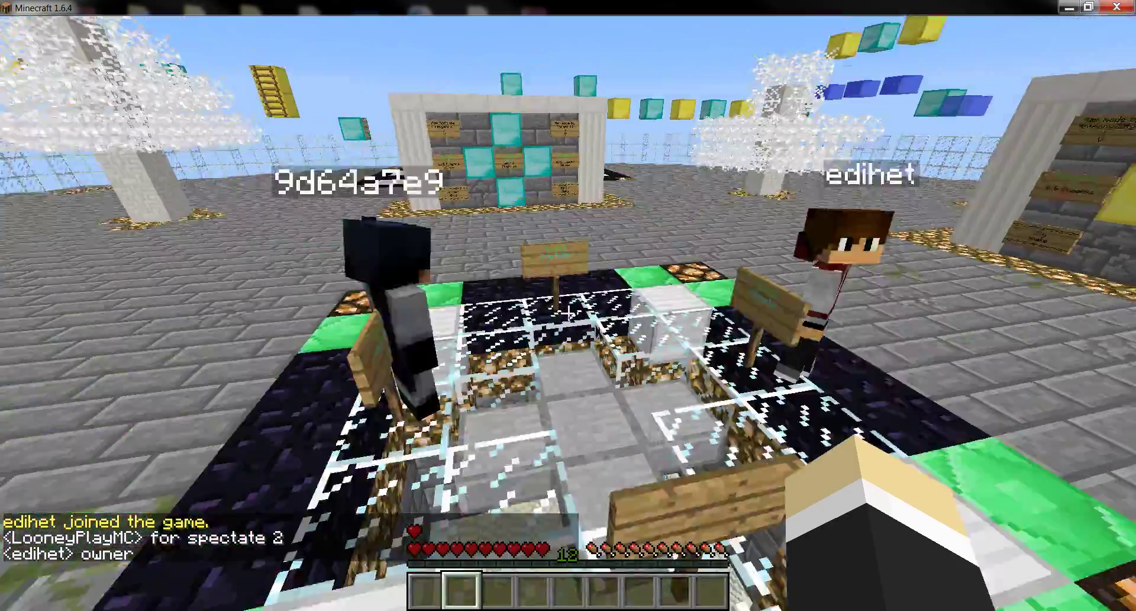
key(s)
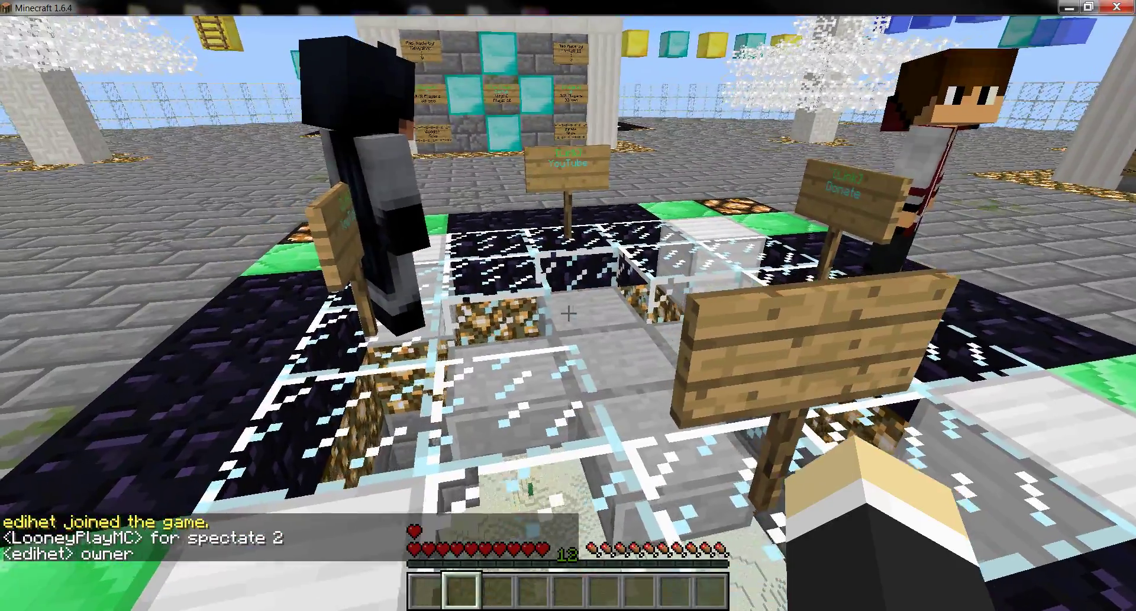
Reply 'Yes' in the server chat, then return to the game
key(t)
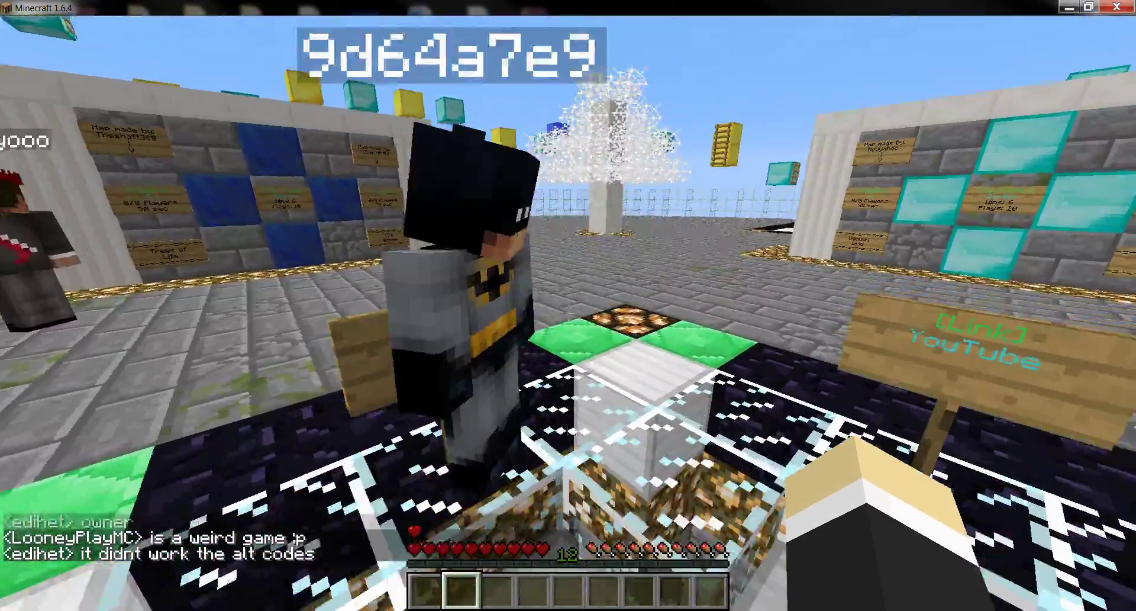
key(t)
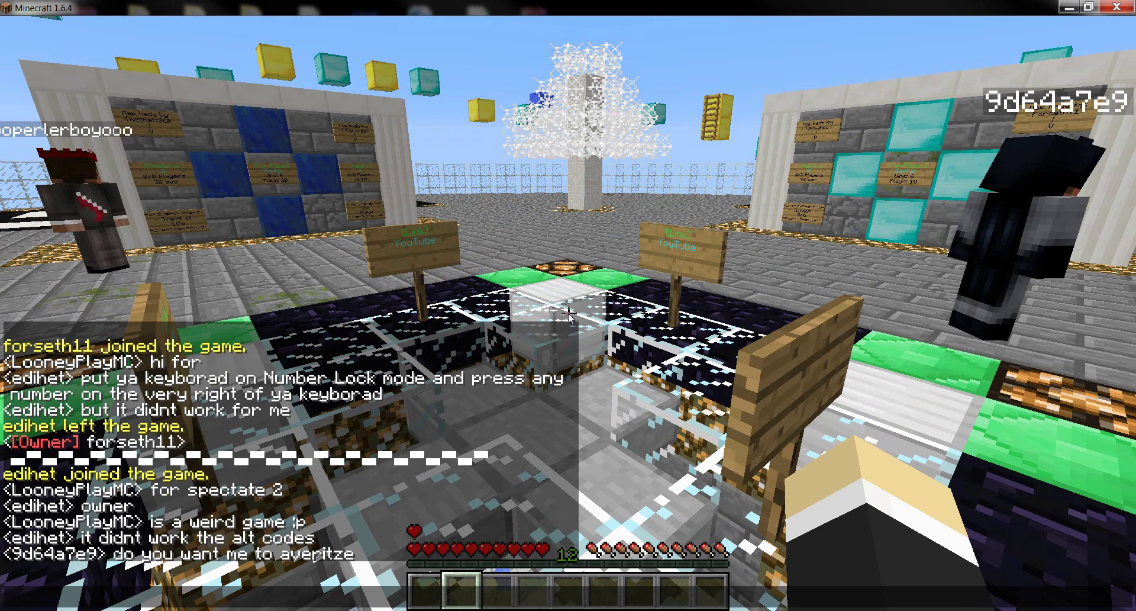
text(Yes)
key(Return)
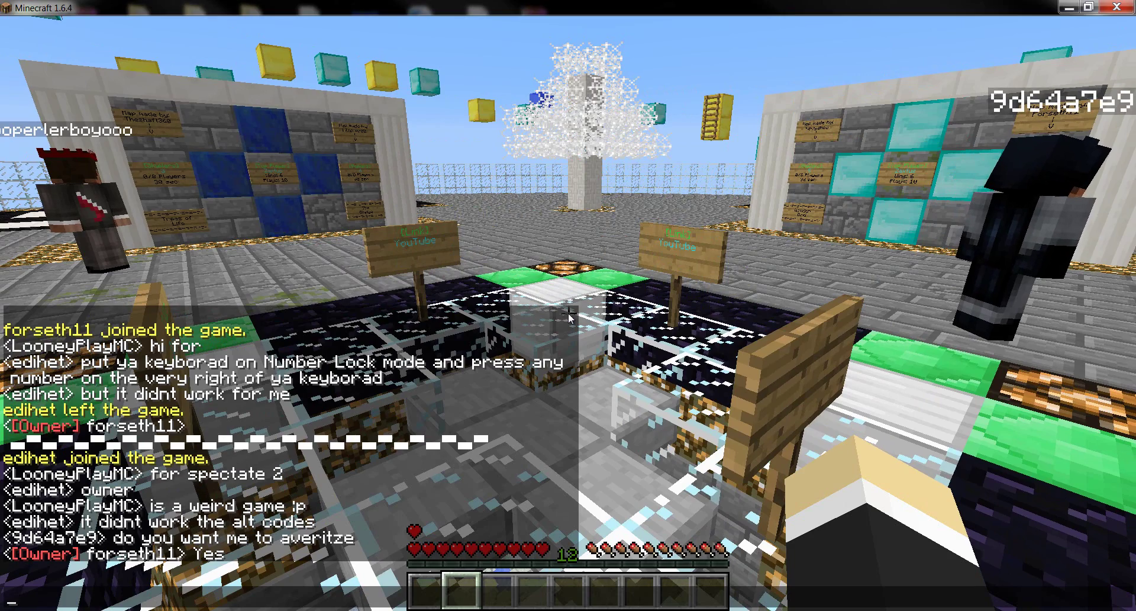
click(542, 209)
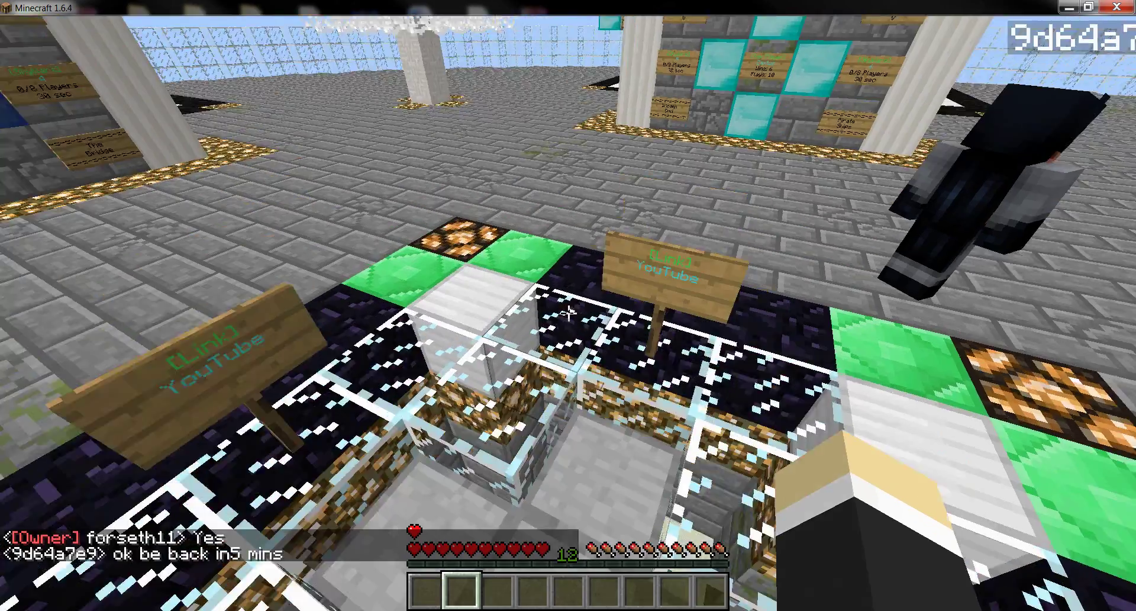